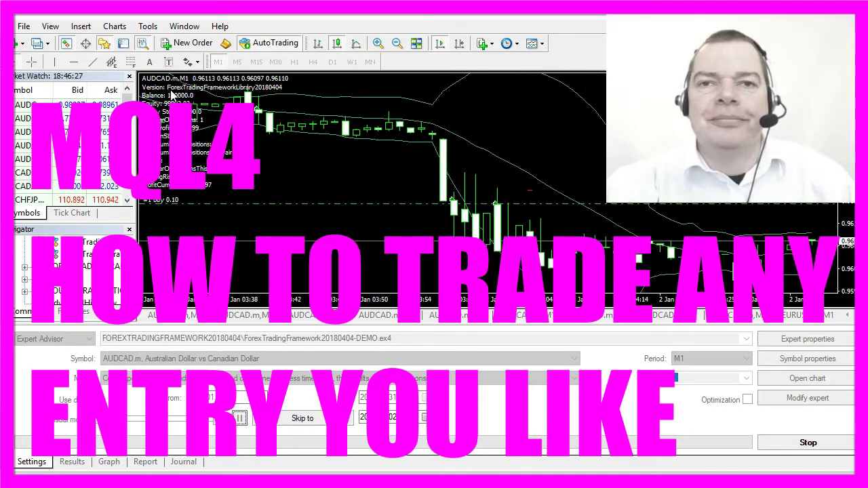
Inspect candle and Bollinger Band tooltips, then resume the visual test and view its balance graph.
{"action": "left_click", "coordinate": [237, 93]}
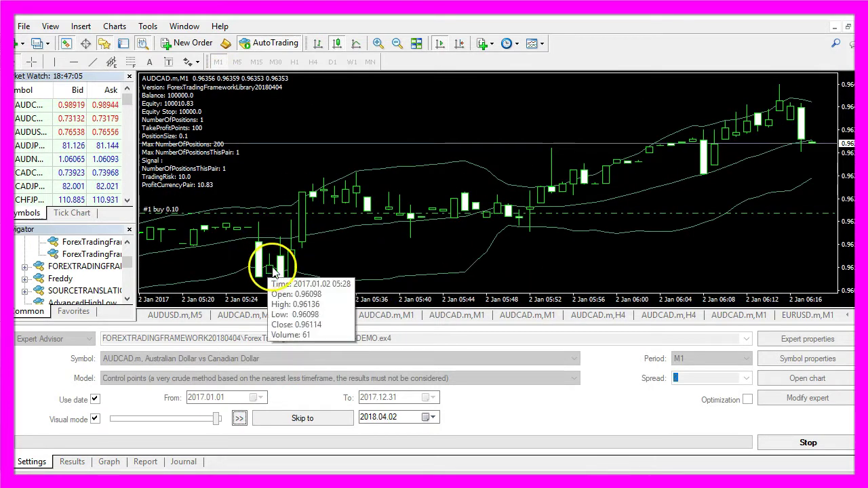
{"action": "mouse_move", "coordinate": [288, 276]}
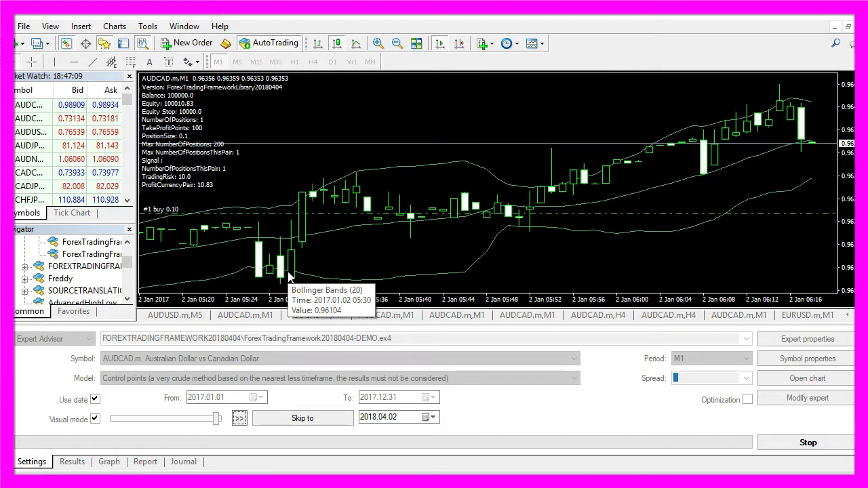
{"action": "left_click", "coordinate": [291, 189]}
{"action": "mouse_move", "coordinate": [302, 196]}
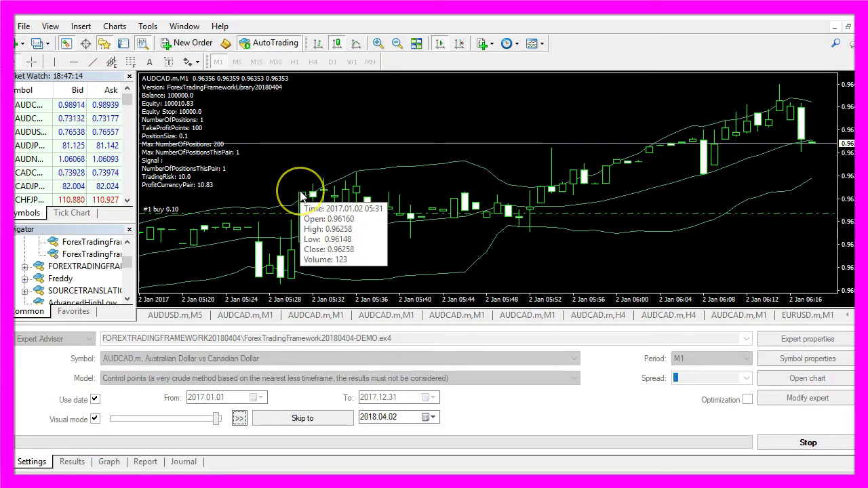
{"action": "left_click", "coordinate": [308, 195]}
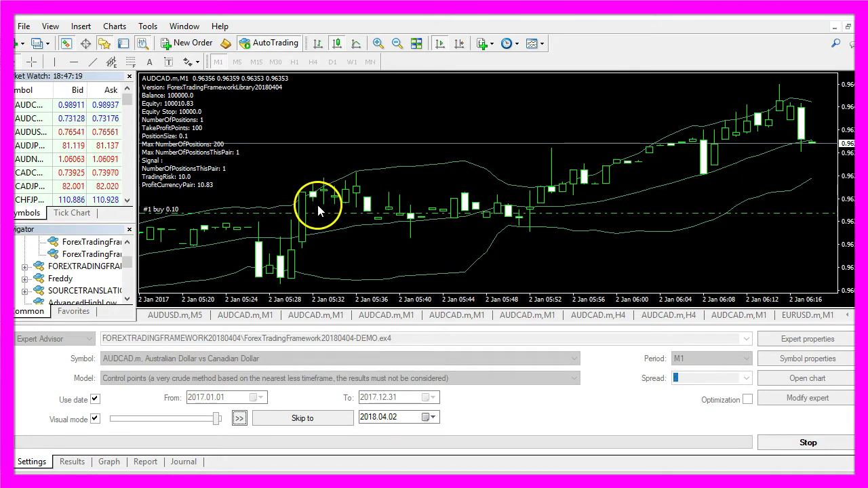
{"action": "left_click", "coordinate": [239, 417]}
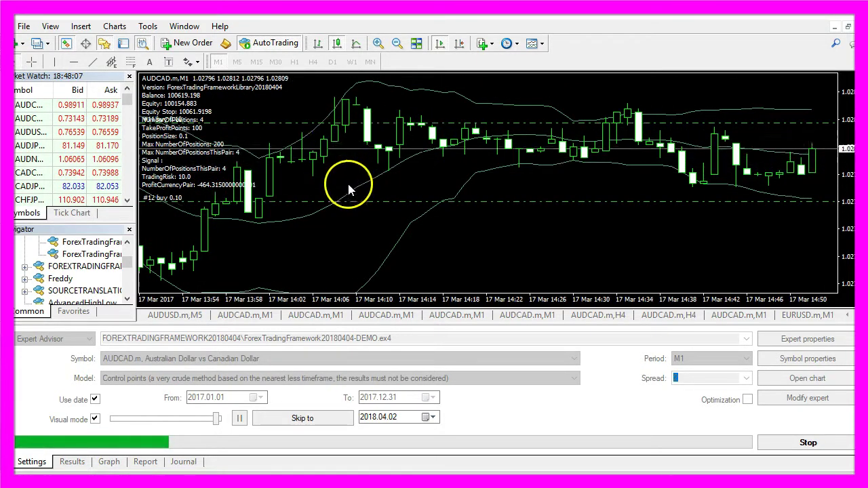
{"action": "left_click", "coordinate": [109, 461]}
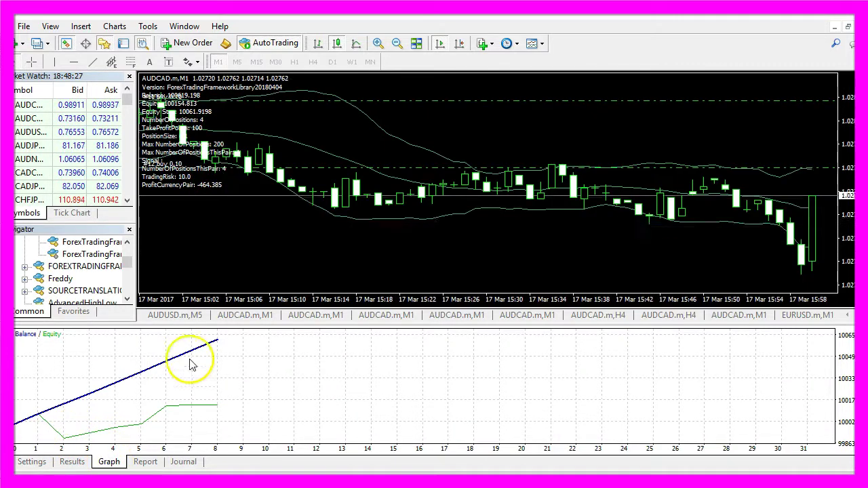
Stop the visual test and restart the Bollinger backtest with Visual mode off.
{"action": "mouse_move", "coordinate": [220, 343]}
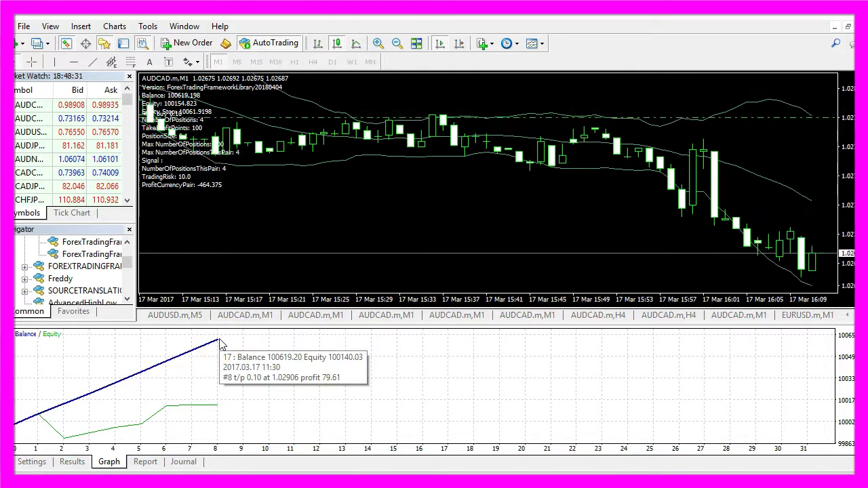
{"action": "left_click", "coordinate": [218, 412]}
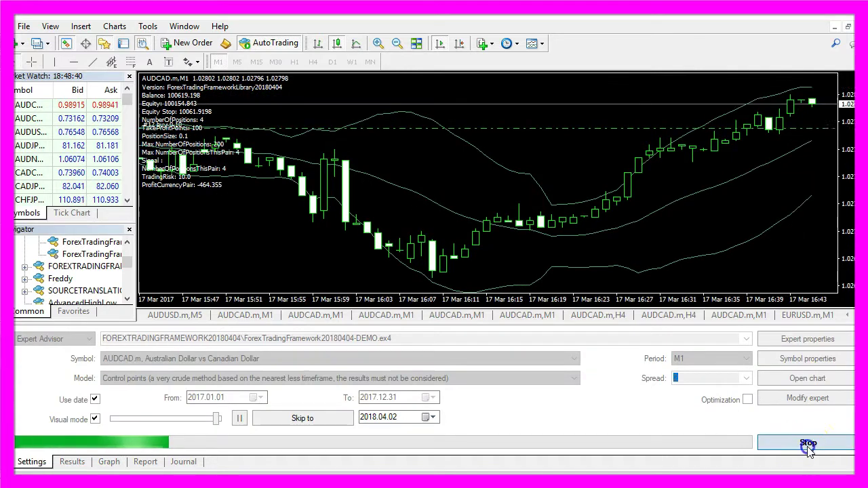
{"action": "left_click", "coordinate": [806, 449]}
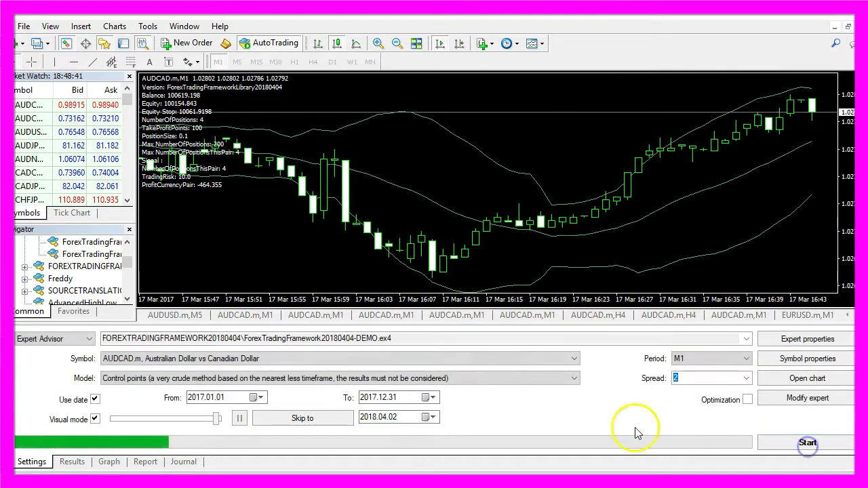
{"action": "left_click", "coordinate": [95, 419]}
{"action": "left_click", "coordinate": [807, 442]}
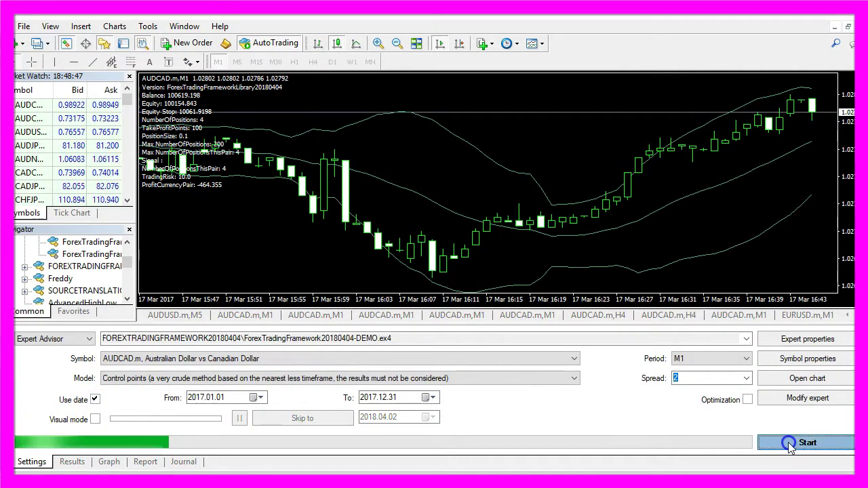
Watch the balance graph, then view the report showing 17187.17 net profit.
{"action": "left_click", "coordinate": [107, 462]}
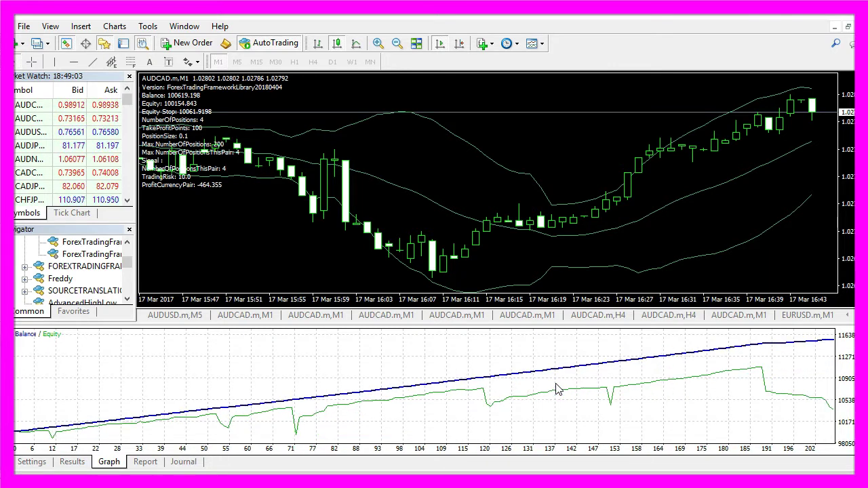
{"action": "left_click", "coordinate": [834, 373]}
{"action": "left_click", "coordinate": [145, 462]}
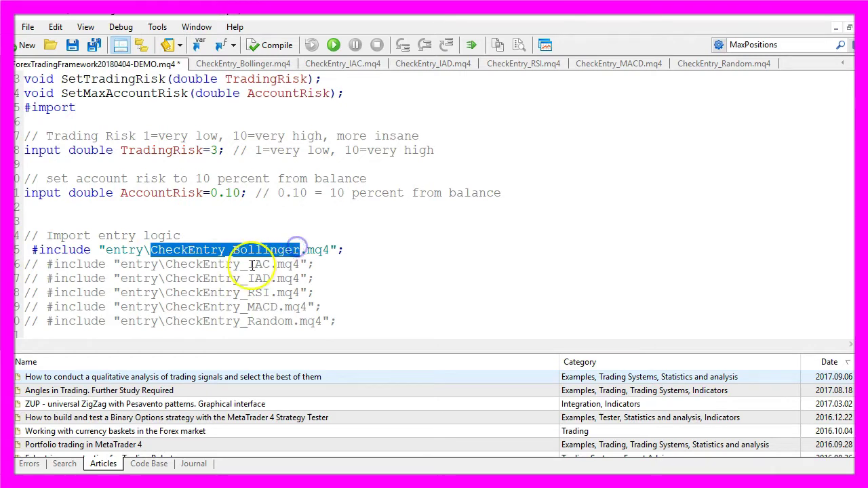
Comment out the CheckEntry_Bollinger include, activate CheckEntry_RSI, and compile the EA.
{"action": "left_click", "coordinate": [212, 216]}
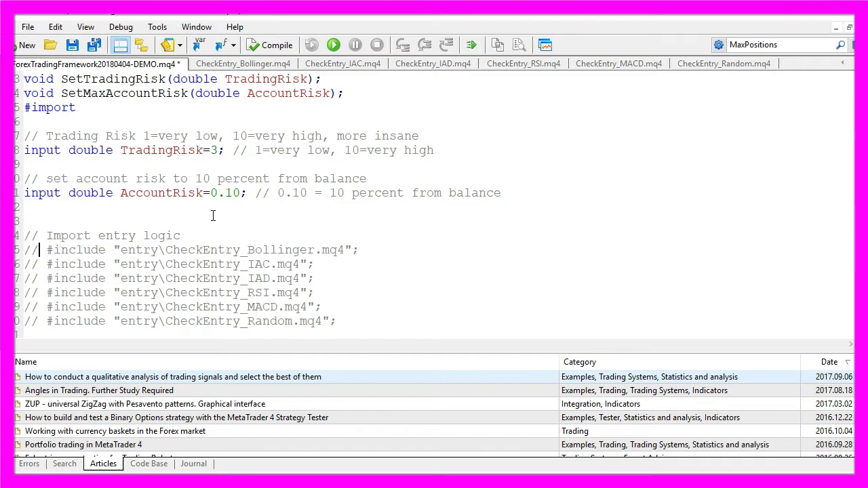
{"action": "key", "text": "Delete"}
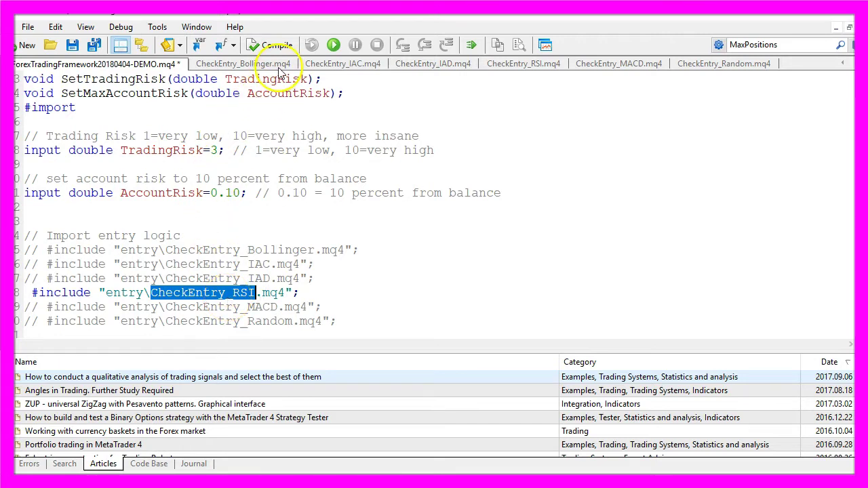
{"action": "left_click", "coordinate": [276, 46]}
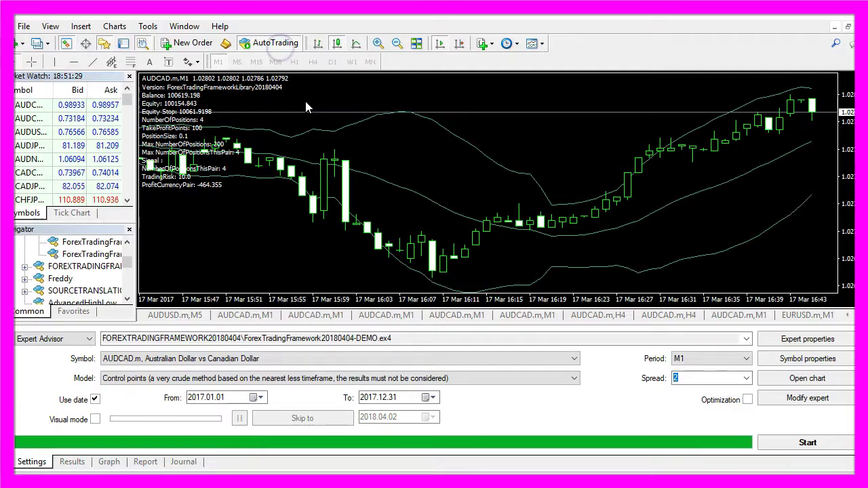
Apply the Tester-RSI template to the chart.
{"action": "right_click", "coordinate": [304, 103]}
{"action": "mouse_move", "coordinate": [369, 178]}
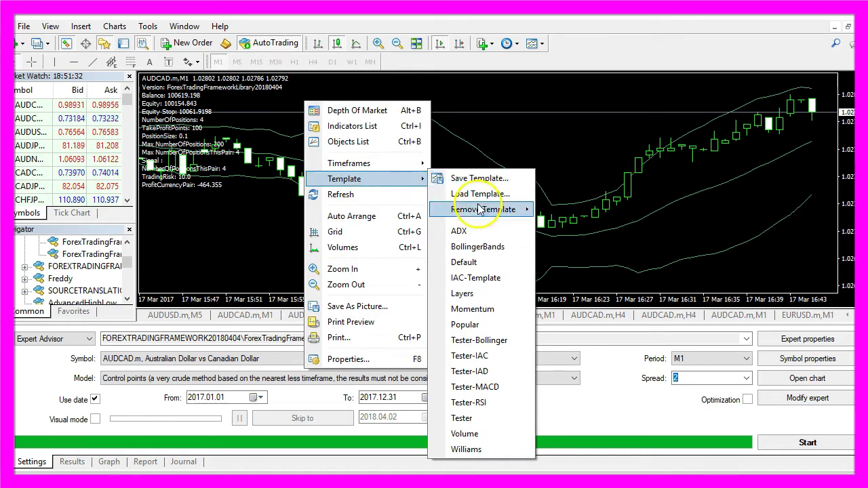
{"action": "left_click", "coordinate": [461, 402]}
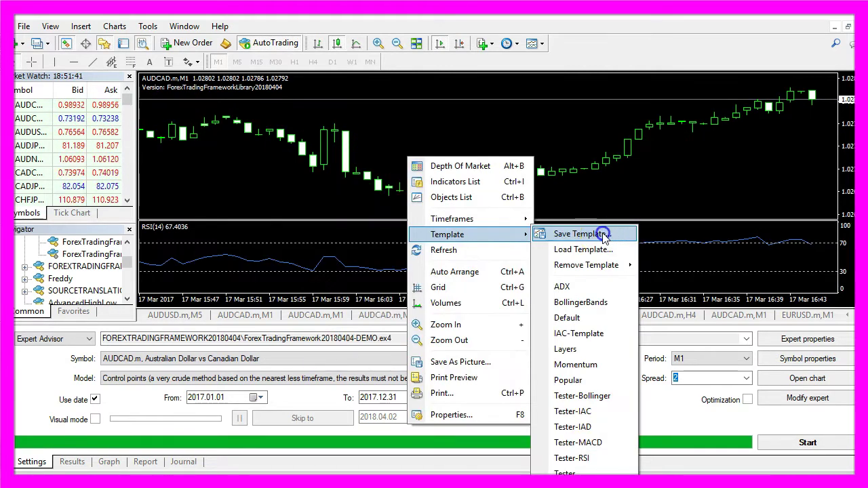
Save the template over tester.tpl and start a visual RSI-entry backtest.
{"action": "left_click", "coordinate": [580, 234]}
{"action": "left_click", "coordinate": [153, 127]}
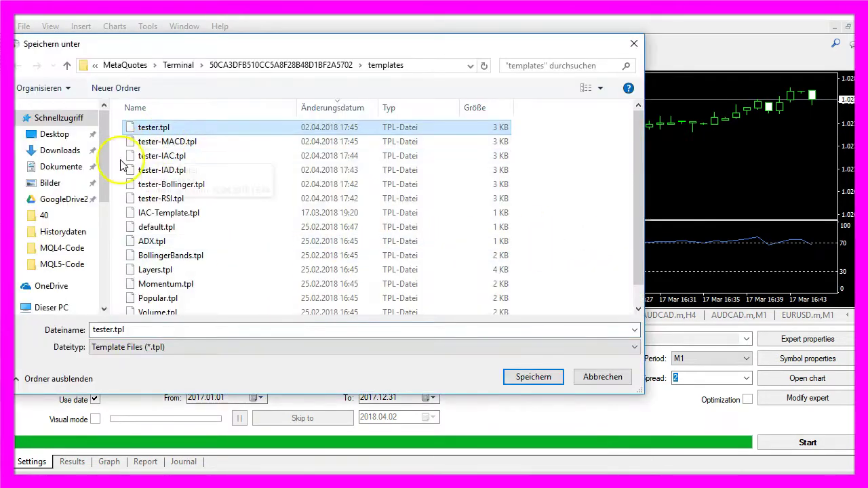
{"action": "left_click", "coordinate": [534, 377]}
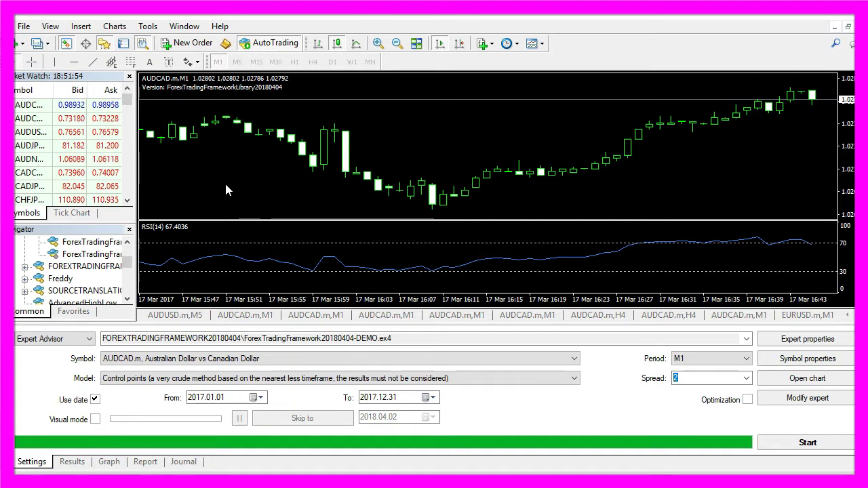
{"action": "left_click", "coordinate": [95, 418]}
{"action": "left_click", "coordinate": [807, 442]}
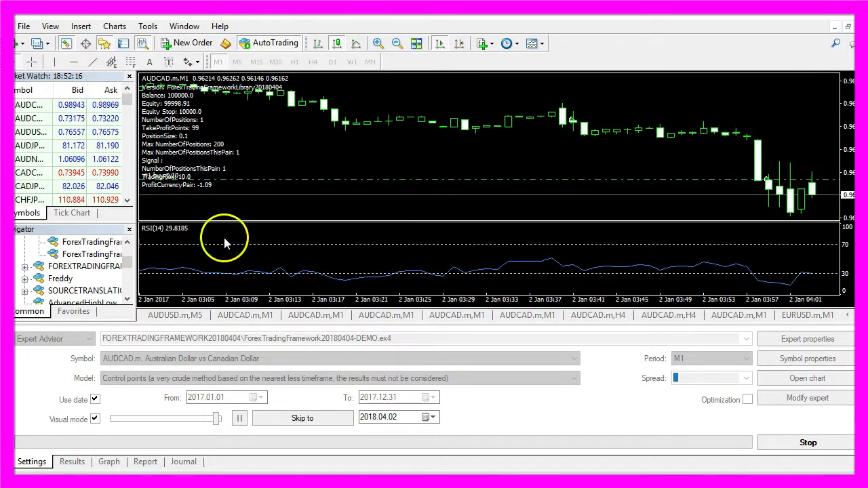
Rerun the RSI backtest and review its report: 8103.51 net profit from 117 trades.
{"action": "left_click", "coordinate": [216, 422]}
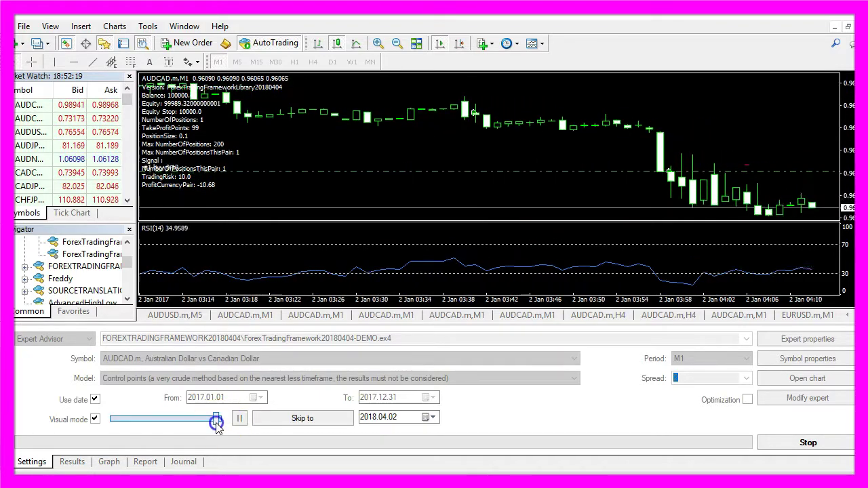
{"action": "left_click_drag", "start_coordinate": [216, 421], "coordinate": [220, 419]}
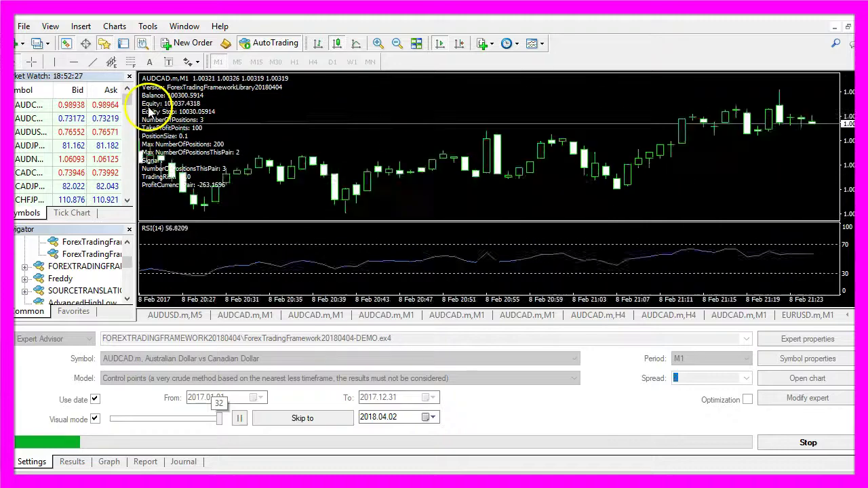
{"action": "left_click", "coordinate": [824, 444]}
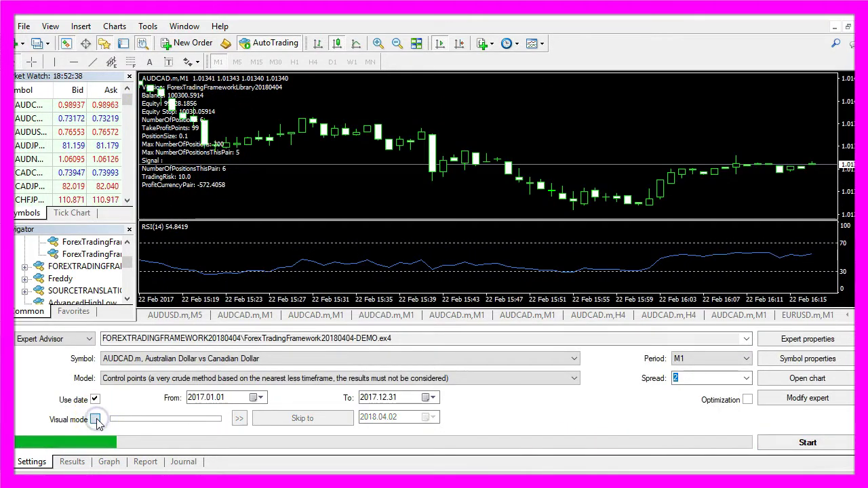
{"action": "left_click", "coordinate": [808, 444]}
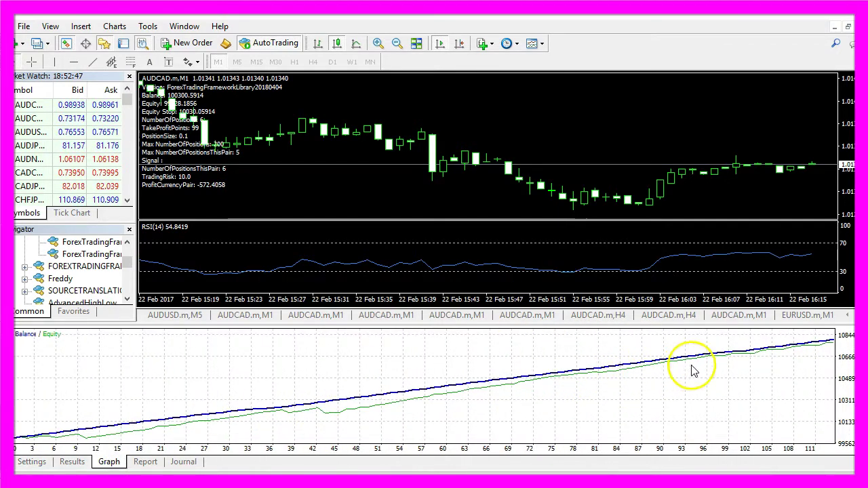
{"action": "left_click", "coordinate": [143, 461]}
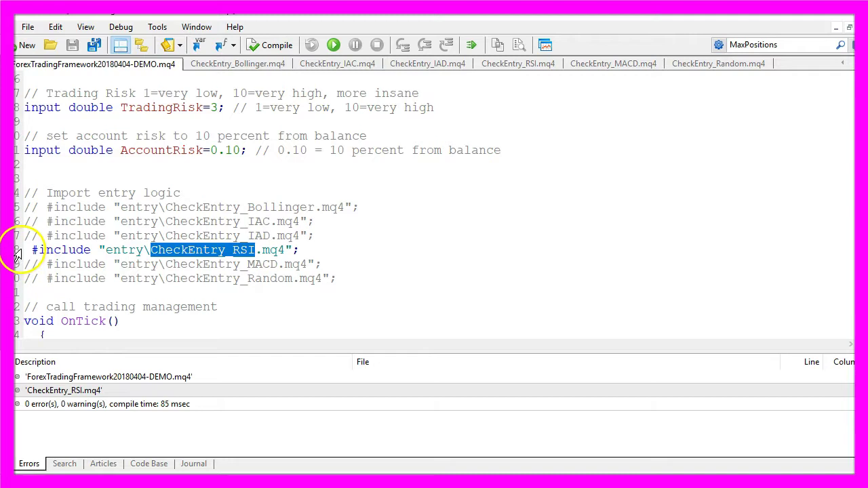
Comment out the RSI include, uncomment CheckEntry_MACD, and compile with 0 errors, 0 warnings.
{"action": "left_click", "coordinate": [16, 251]}
{"action": "left_click", "coordinate": [25, 250]}
{"action": "type", "text": "/"}
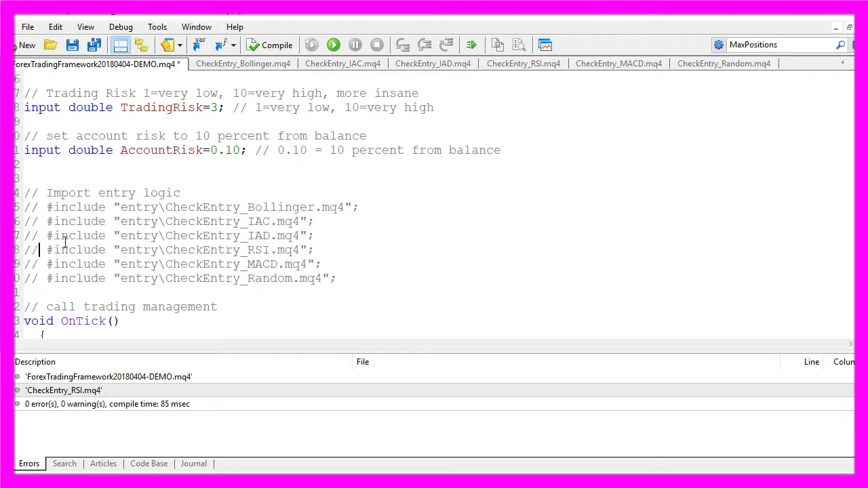
{"action": "left_click", "coordinate": [24, 265]}
{"action": "key", "text": "Delete"}
{"action": "key", "text": "Delete"}
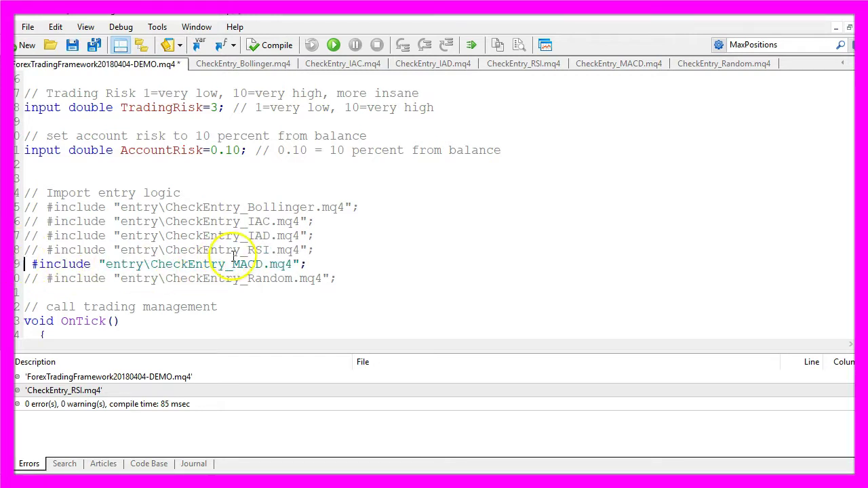
{"action": "left_click", "coordinate": [267, 49]}
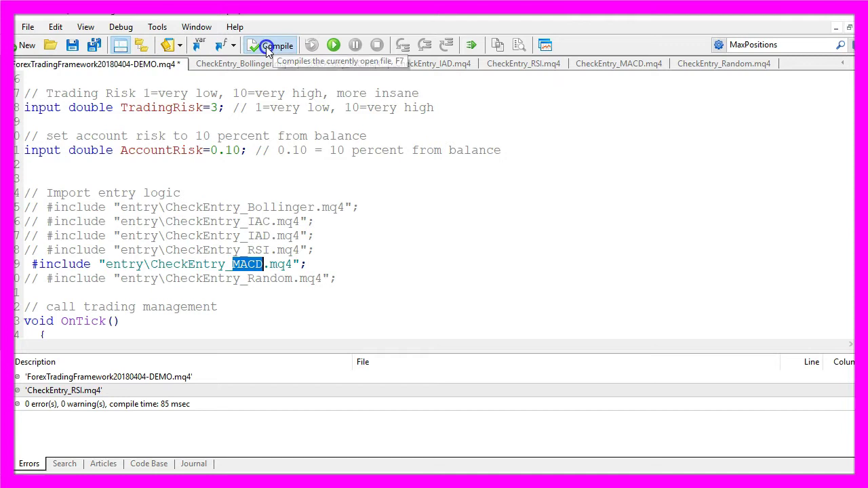
{"action": "left_click", "coordinate": [88, 405]}
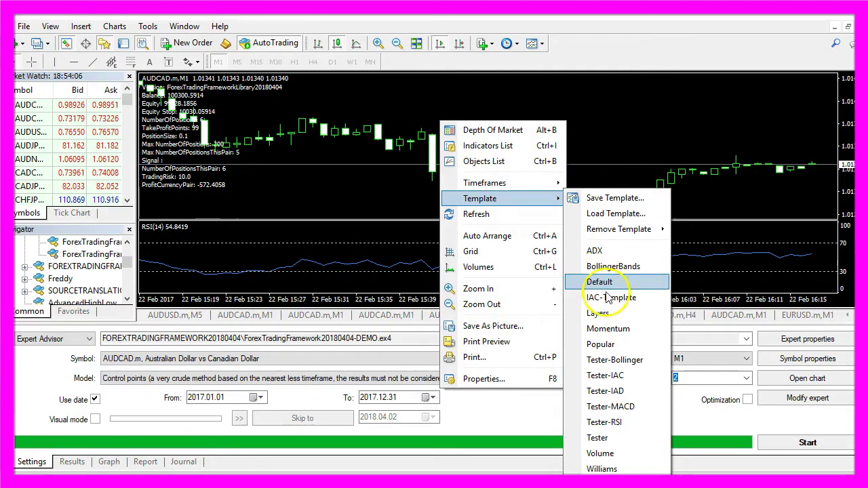
Apply the Tester-MACD template without saving it and start a visual MACD backtest.
{"action": "left_click", "coordinate": [620, 407]}
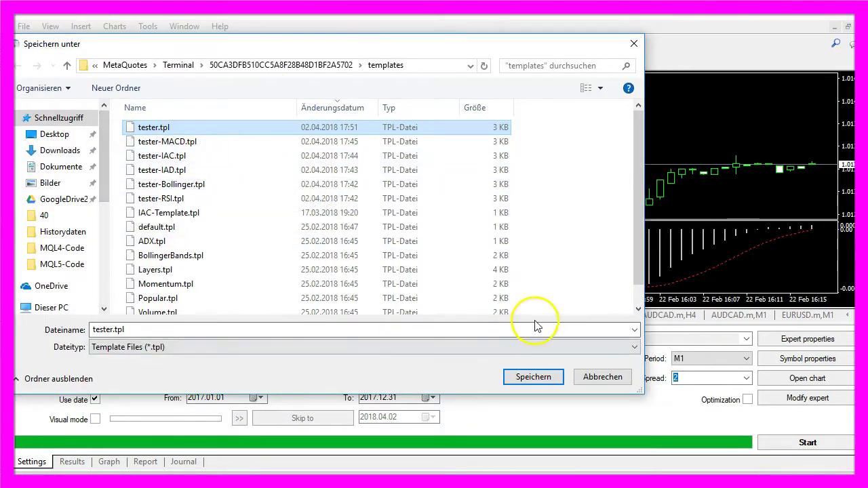
{"action": "key", "text": "Return"}
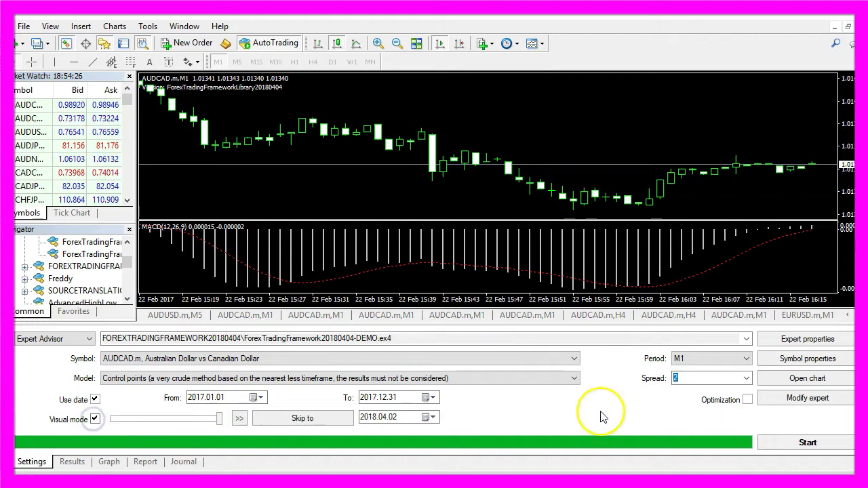
{"action": "left_click", "coordinate": [802, 449]}
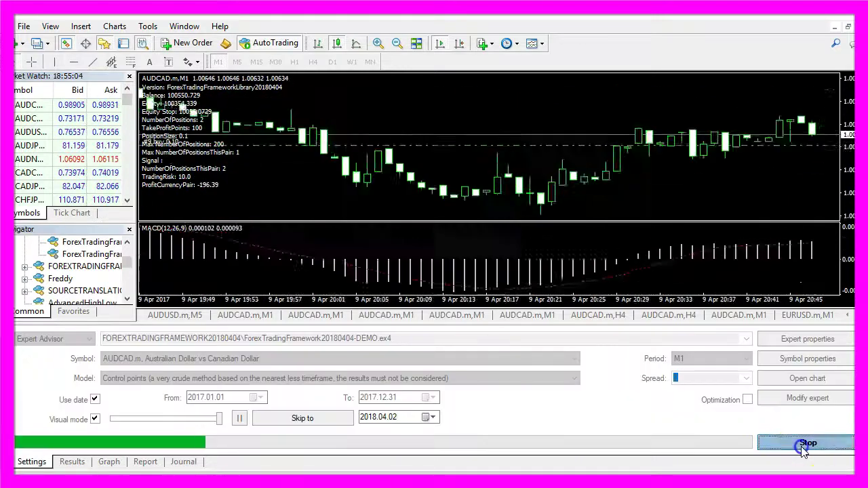
Stop the visual MACD test at 9 April 2017 and review TradingRisk, keeping 10.0.
{"action": "left_click", "coordinate": [801, 445]}
{"action": "left_click", "coordinate": [803, 340]}
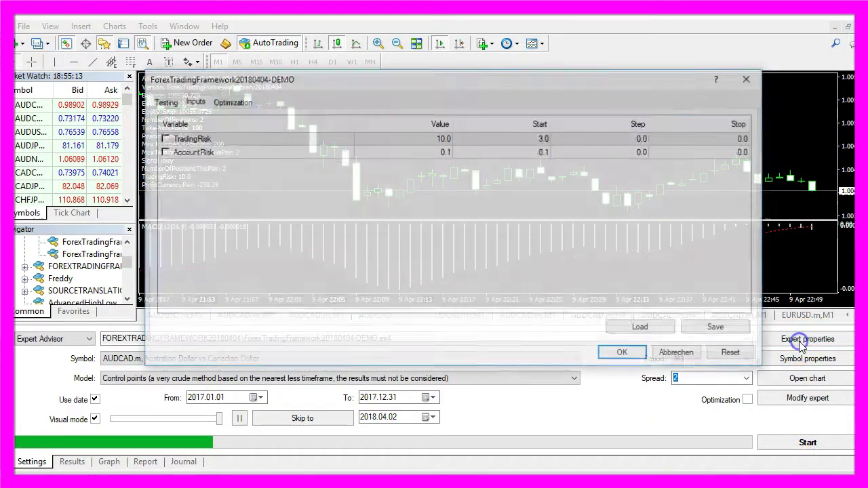
{"action": "left_click", "coordinate": [441, 139]}
{"action": "left_click", "coordinate": [441, 139]}
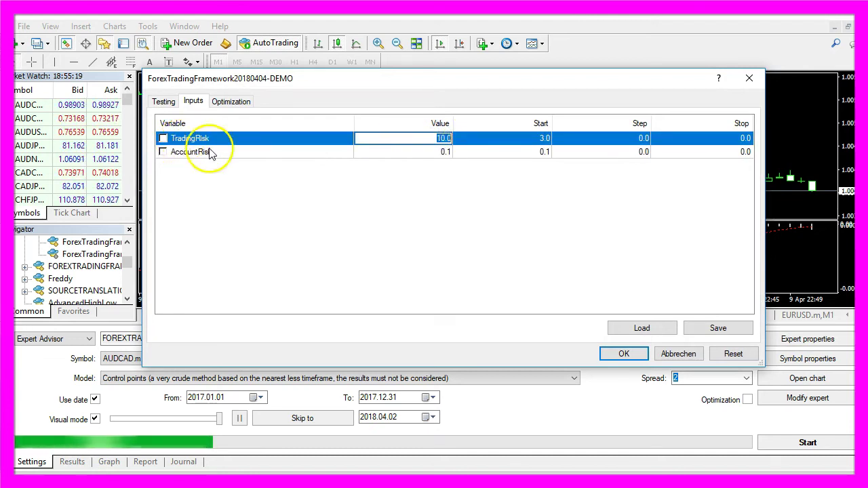
{"action": "key", "text": "Return"}
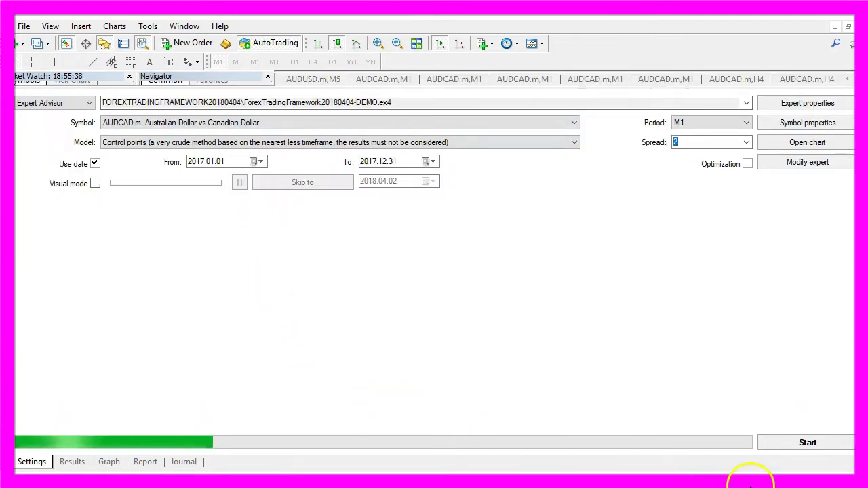
Review the MACD result (8632.60 profit, 127 trades), change TradingRisk, and rerun the test.
{"action": "left_click", "coordinate": [109, 462]}
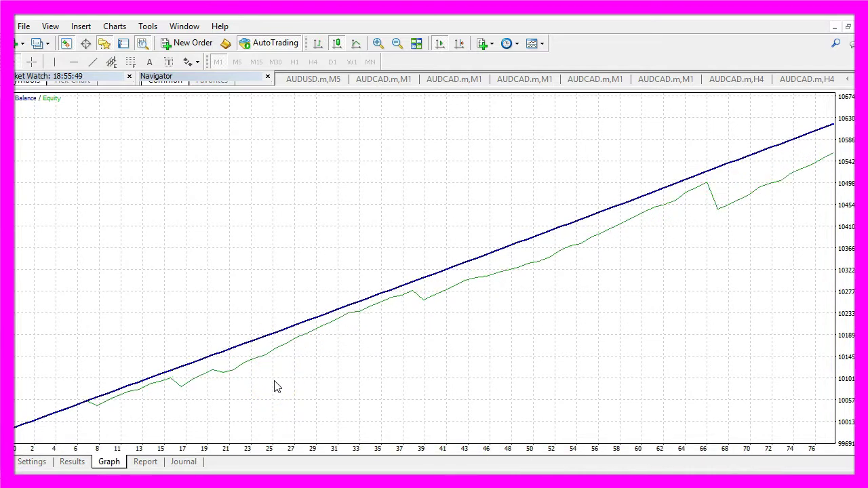
{"action": "left_click", "coordinate": [200, 148]}
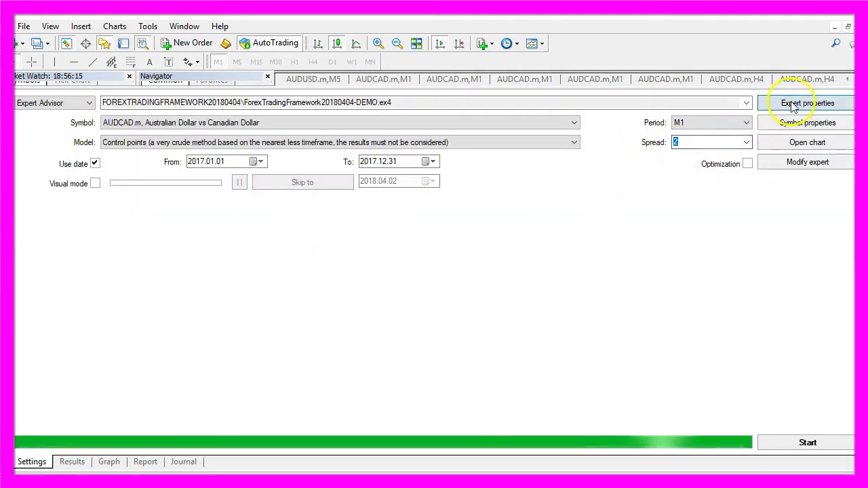
{"action": "left_click", "coordinate": [792, 102]}
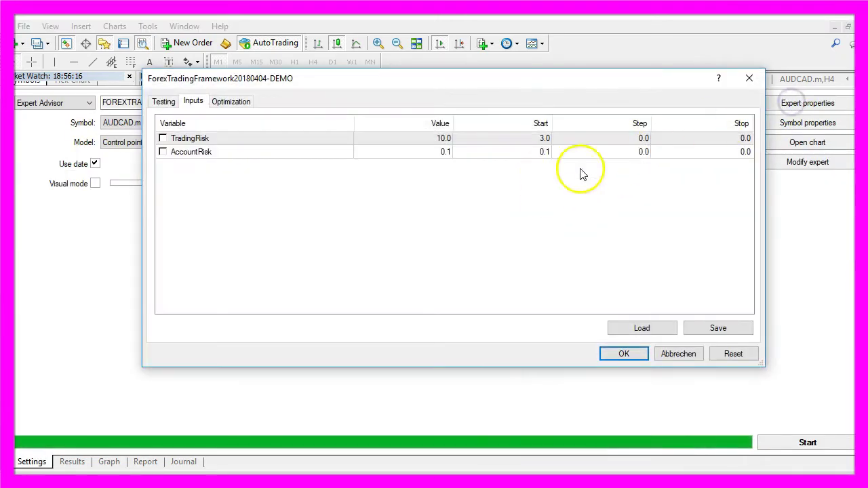
{"action": "double_click", "coordinate": [442, 139]}
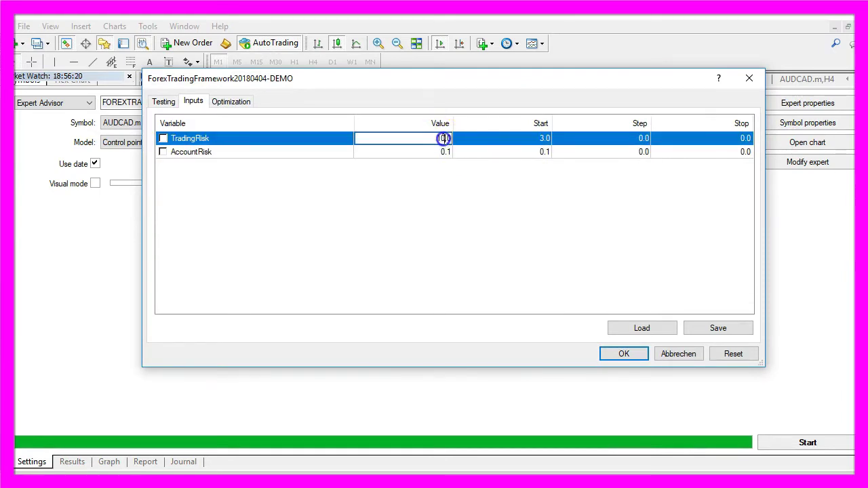
{"action": "left_click", "coordinate": [786, 444]}
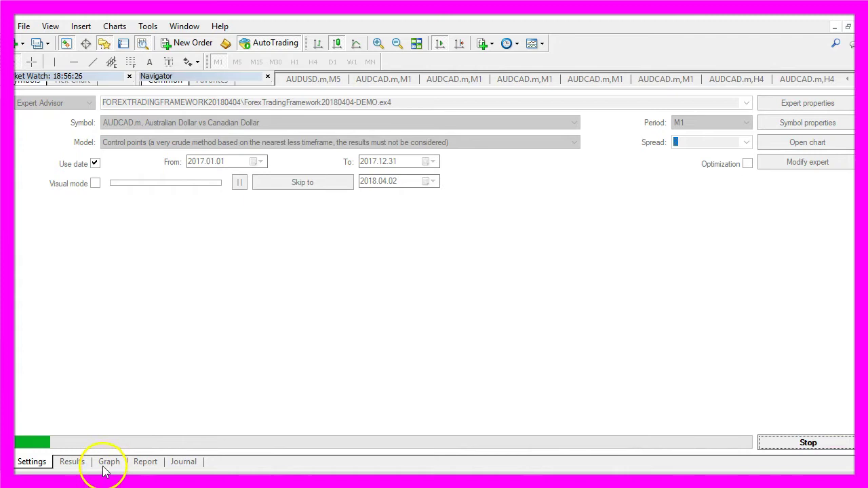
{"action": "left_click", "coordinate": [106, 464]}
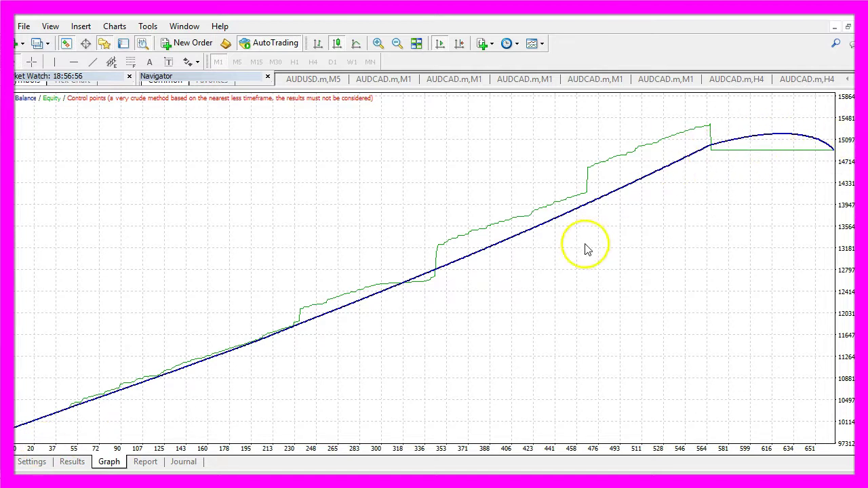
Check the rerun report (49122.40 net profit, 665 trades), then return to the graph.
{"action": "left_click", "coordinate": [145, 461]}
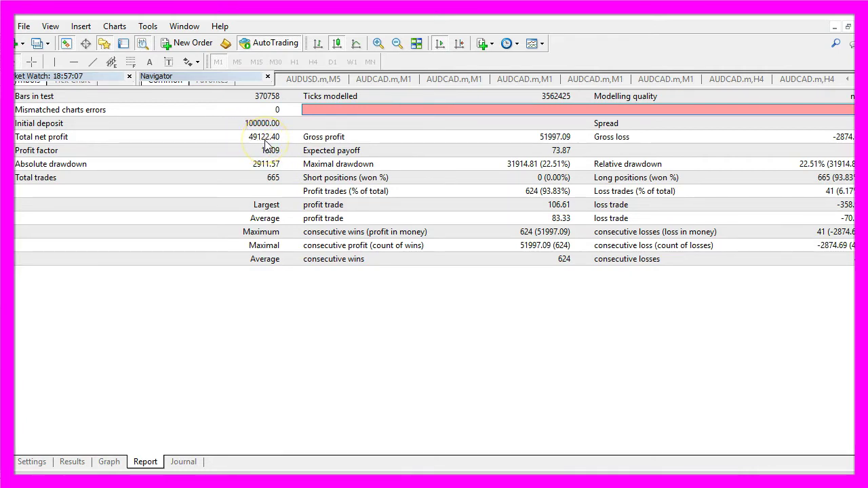
{"action": "left_click", "coordinate": [109, 461]}
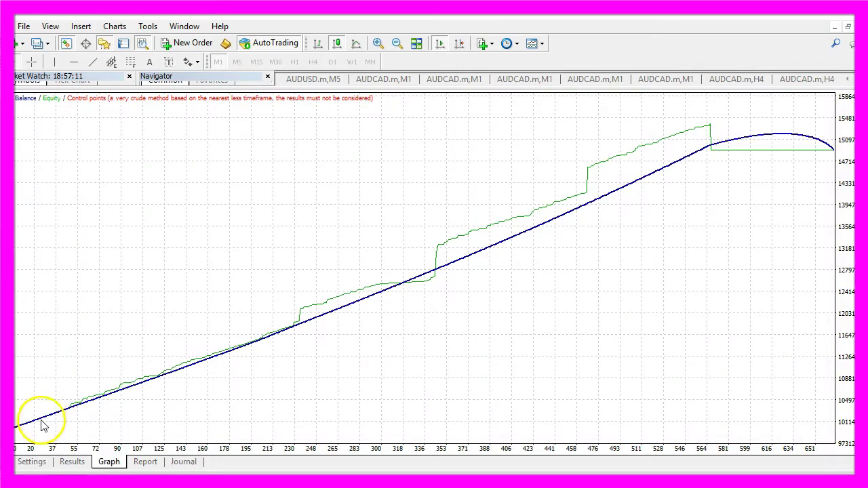